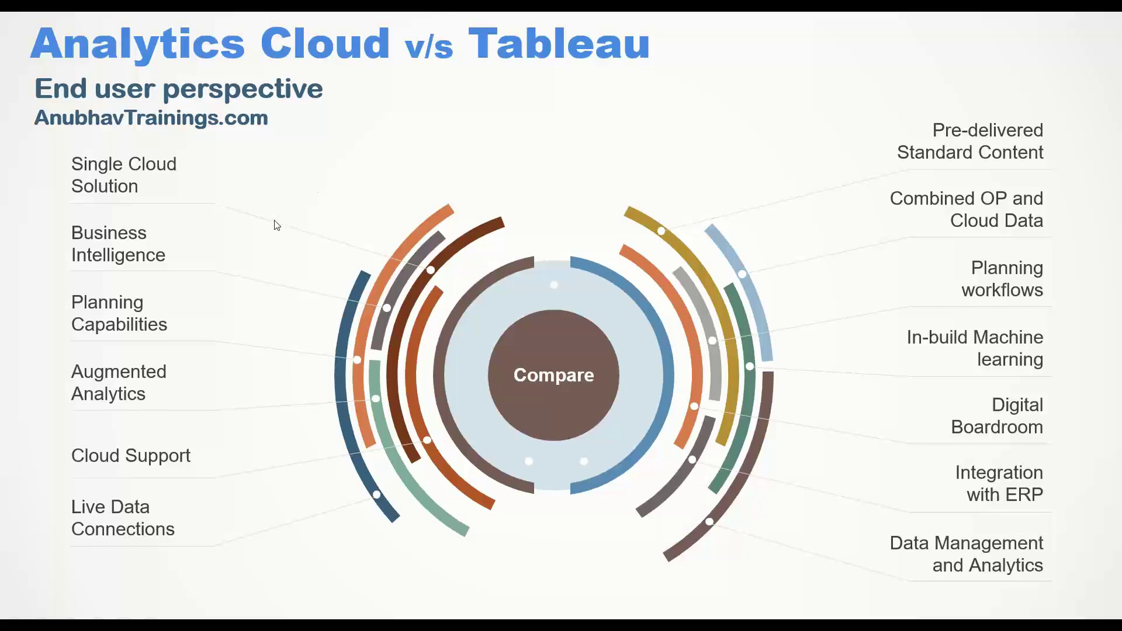
- End the slideshow and bring up the CAPABILITIES new excel.xlsx workbook
key("Escape")
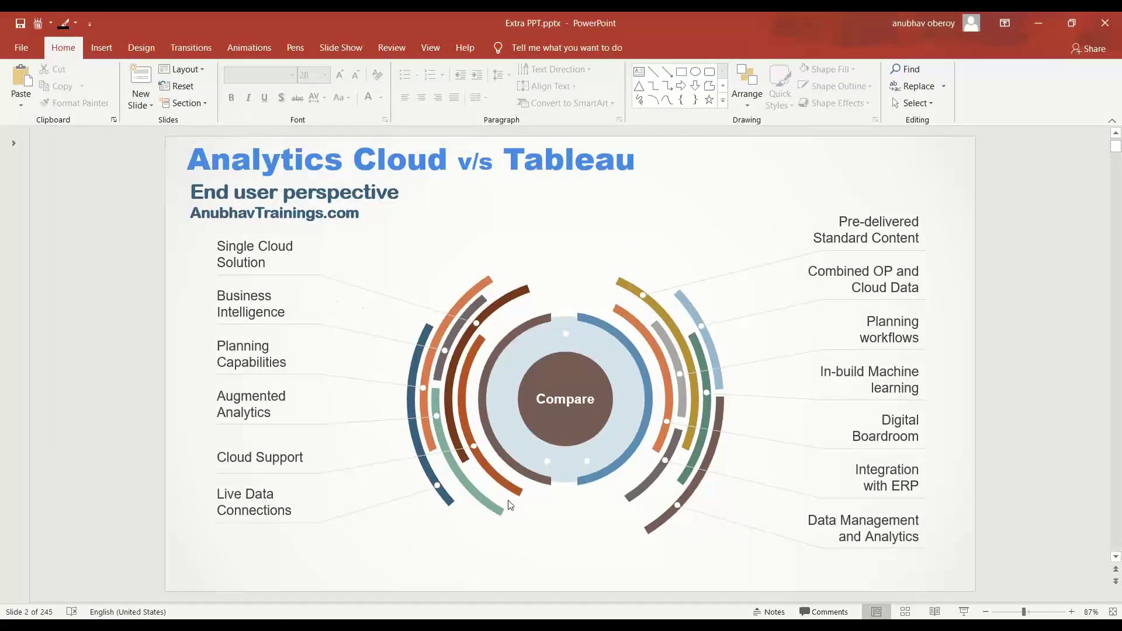
key("alt+Tab")
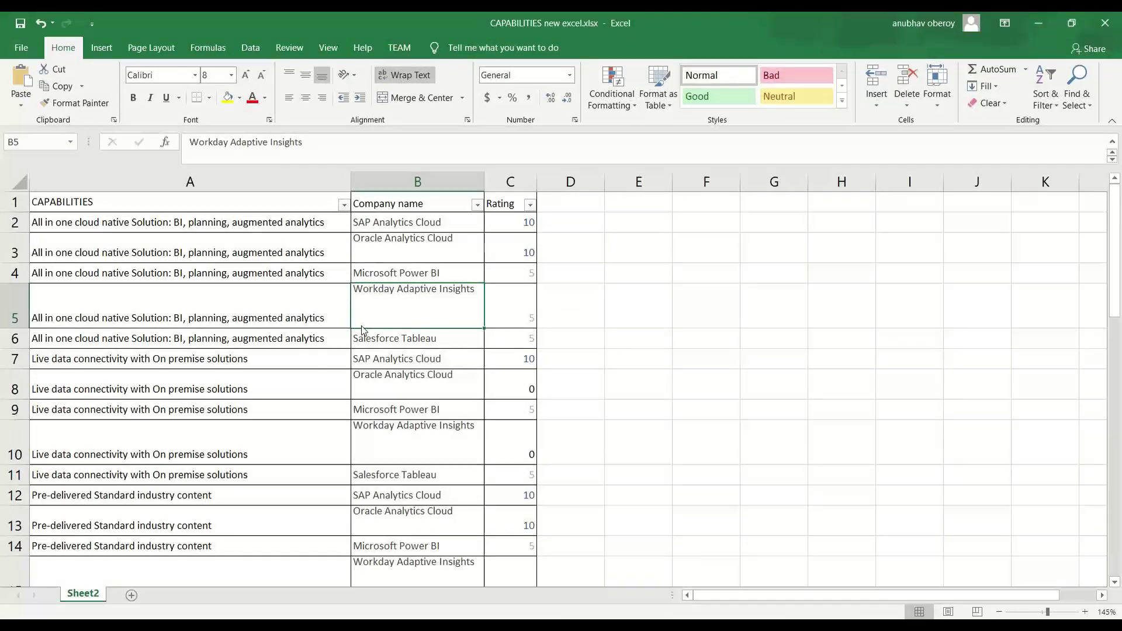
- Scroll through Sheet2 and check the Company name filter list without changing it
scroll(362, 327, "down", 1)
scroll(362, 327, "down", 6)
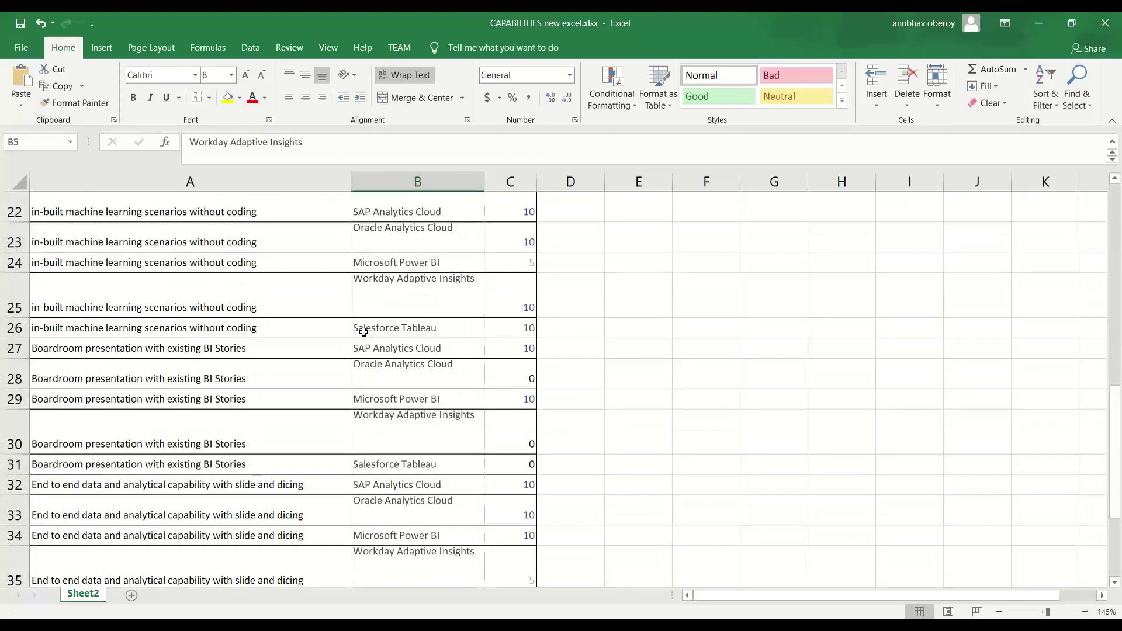
scroll(364, 332, "up", 6)
scroll(364, 331, "up", 1)
left_click(224, 204)
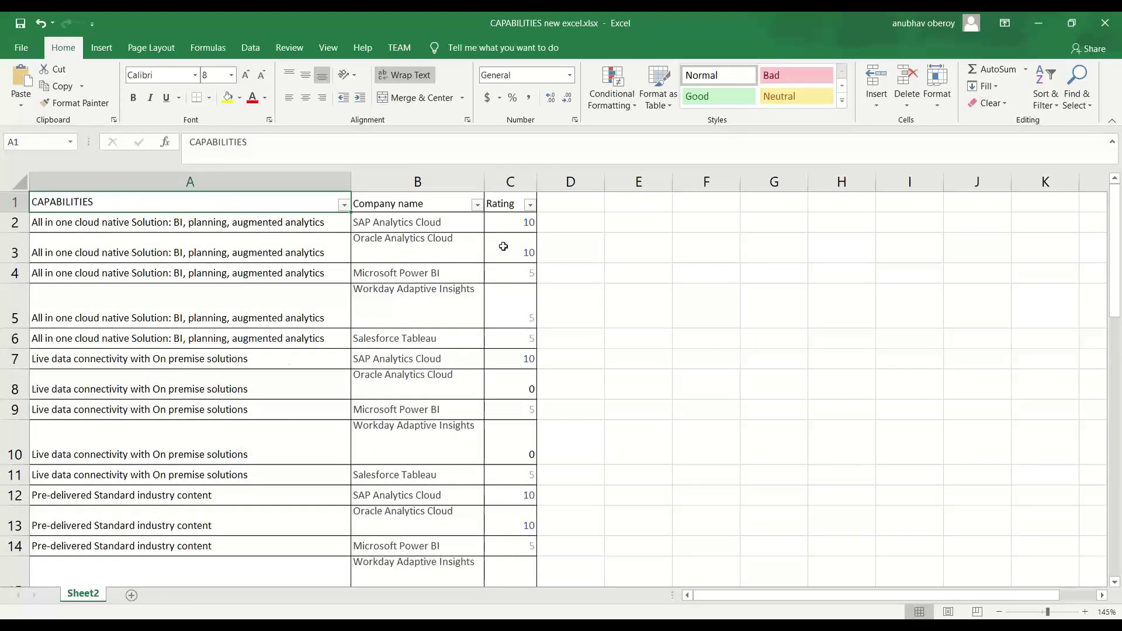
left_click(477, 205)
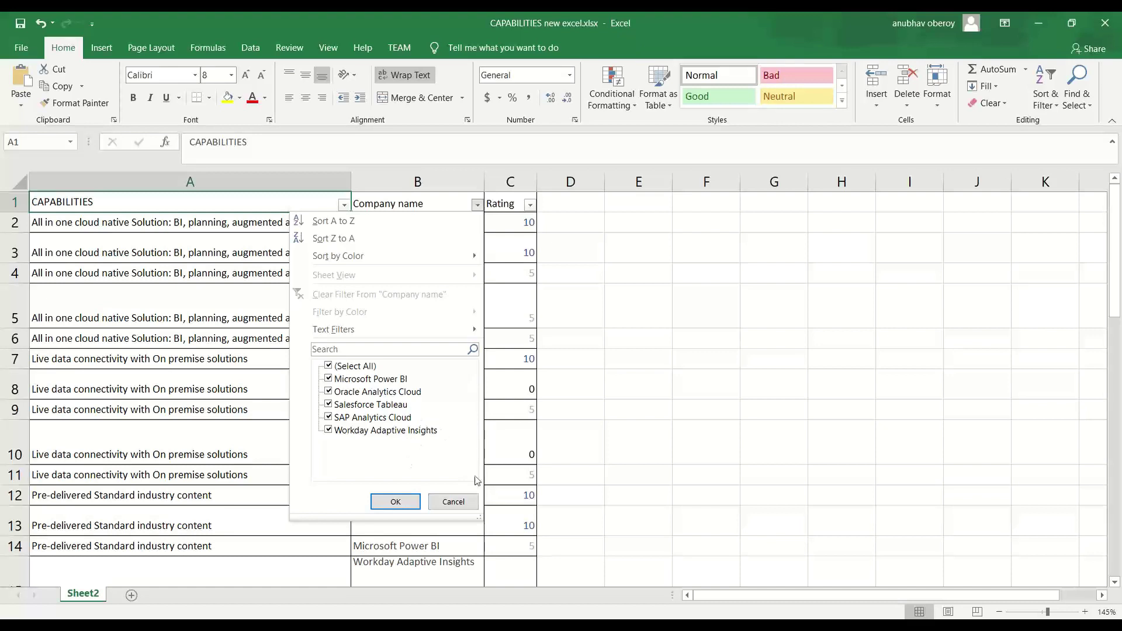
left_click(461, 502)
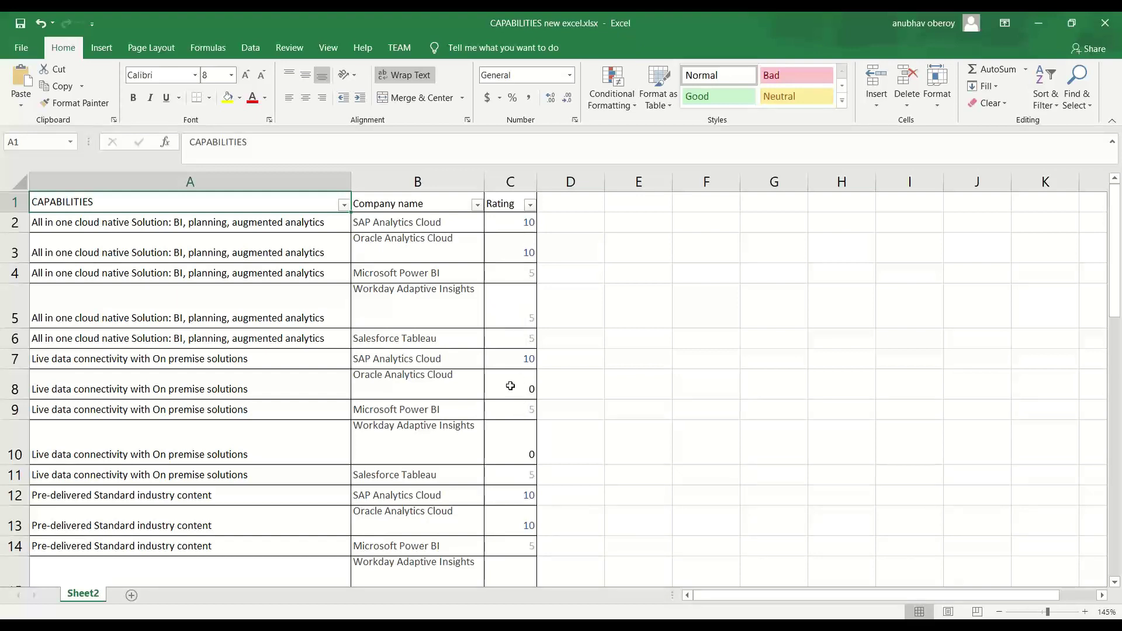
- Inspect the ratings in C6 and C7 and the capability in A32, then go to the SAC story
left_click(509, 339)
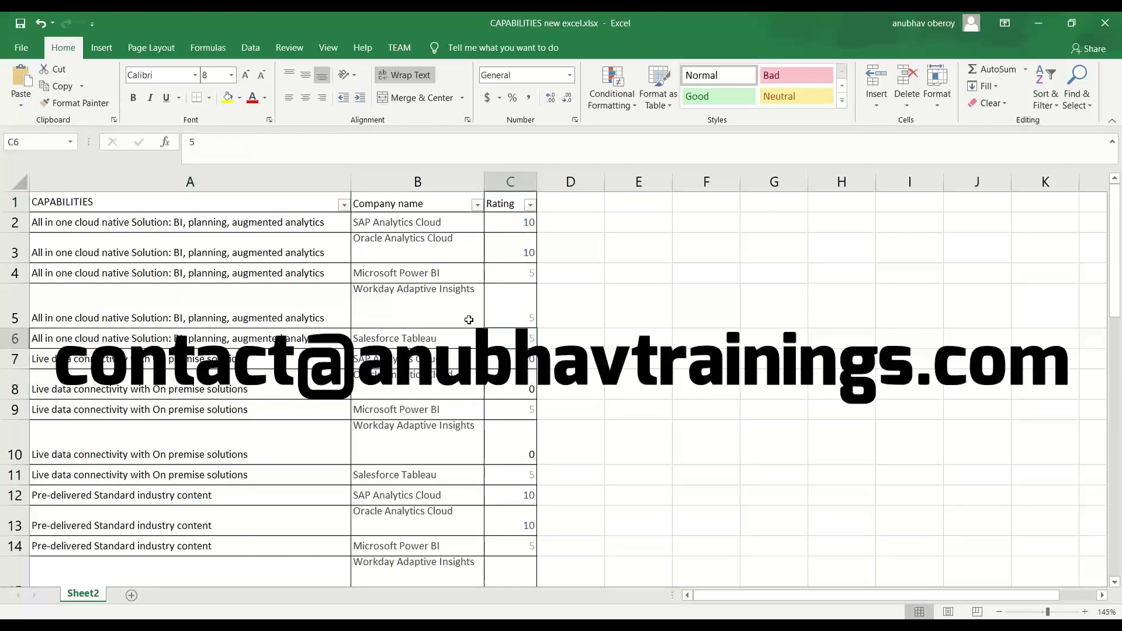
left_click(515, 359)
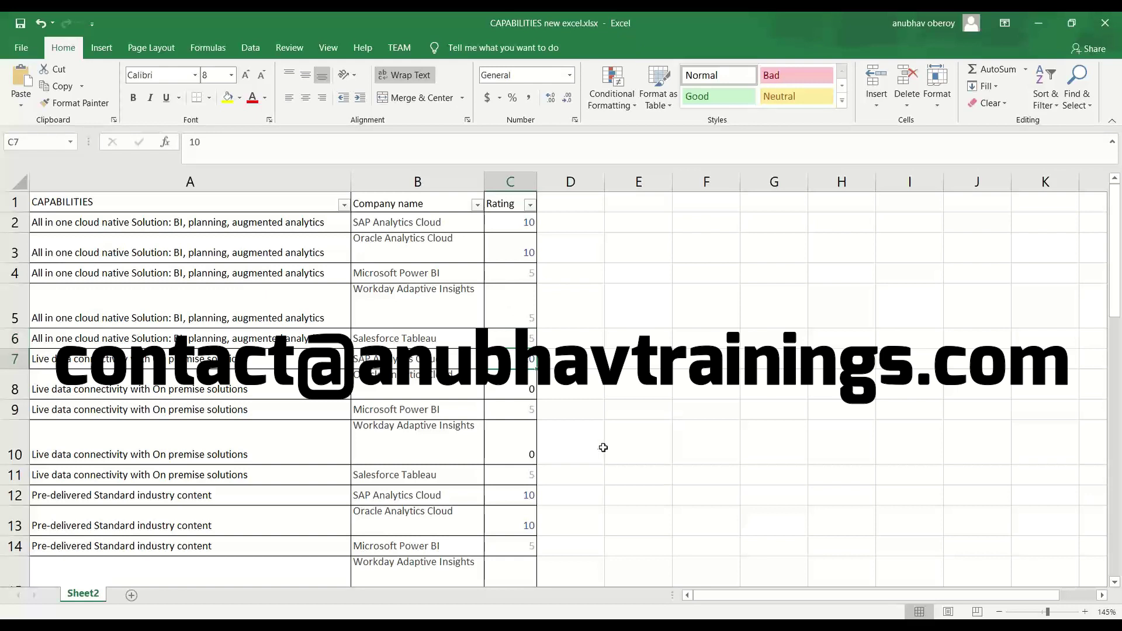
scroll(366, 446, "down", 3)
left_click_drag(146, 228, 156, 534)
left_click(218, 462)
scroll(219, 462, "up", 1)
scroll(219, 462, "up", 6)
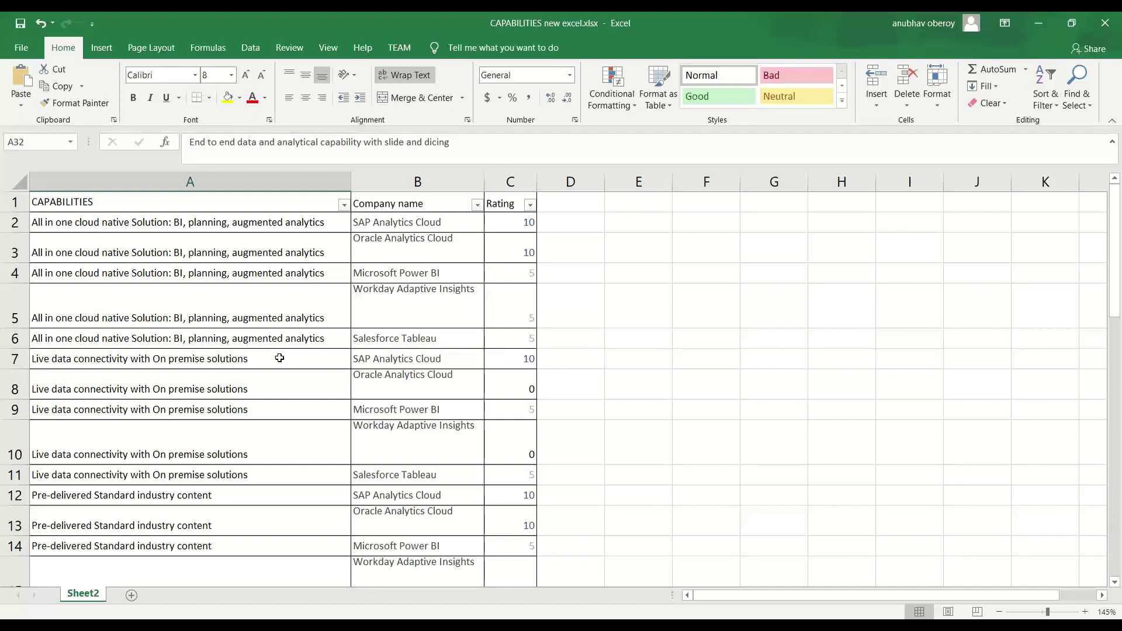
key("alt+Tab")
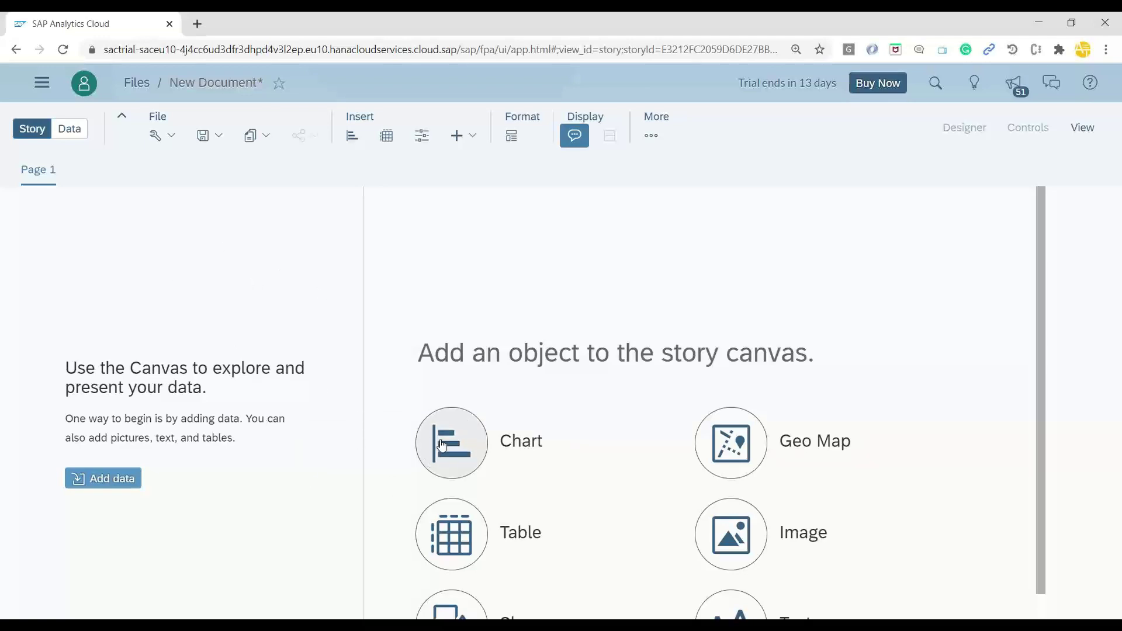
- Insert a chart on the story canvas and make it a Distribution Heat Map
left_click(462, 447)
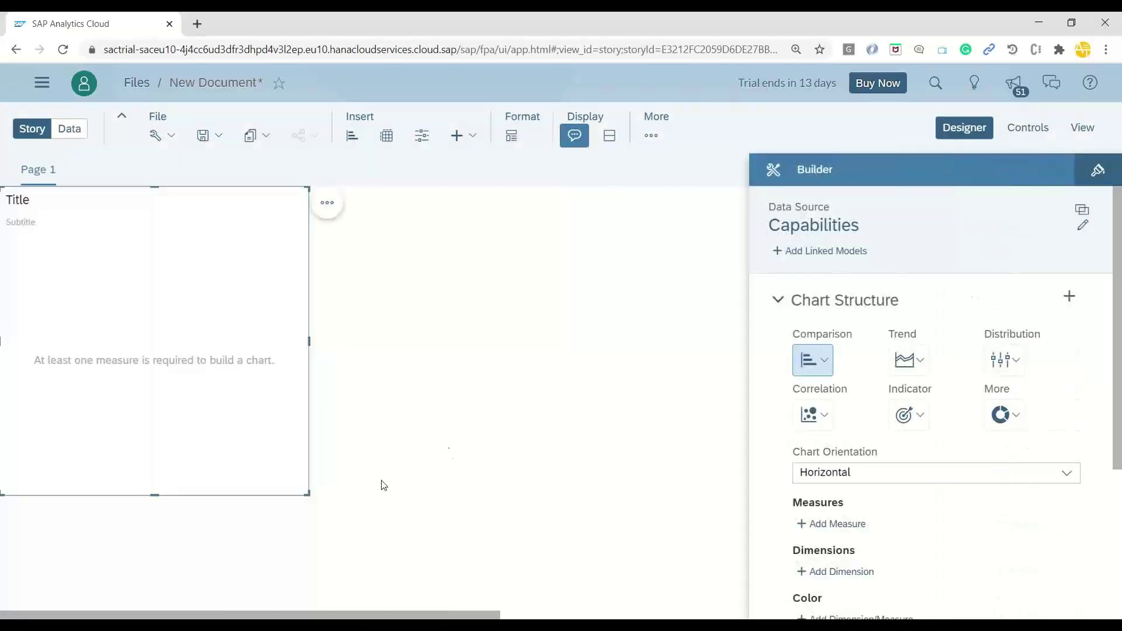
mouse_move(834, 233)
left_click(1014, 368)
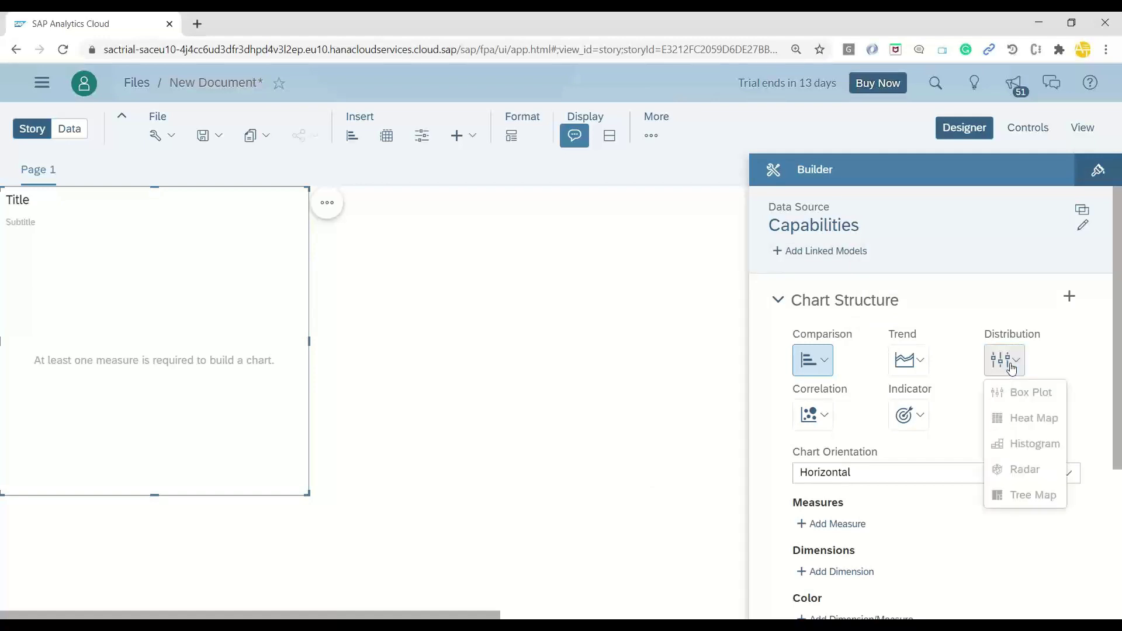
left_click(1031, 417)
scroll(937, 414, "down", 1)
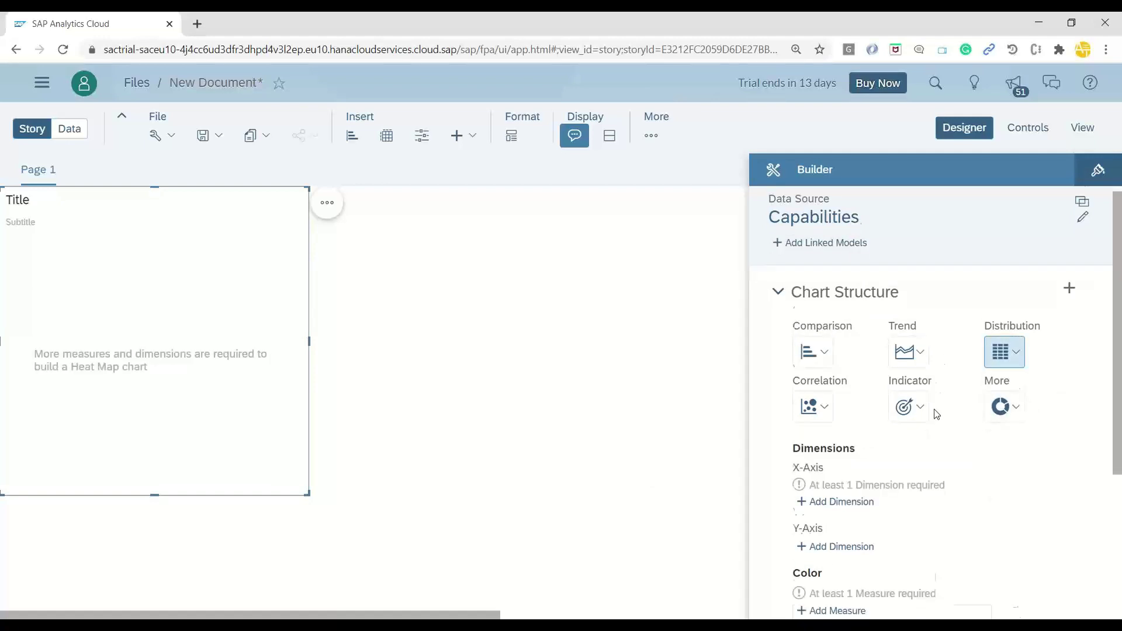
scroll(937, 414, "down", 1)
- Put Company name on the X-Axis, CAPABILITIES on the Y-Axis and color by Rating, then enlarge the chart to fill the canvas
left_click(845, 437)
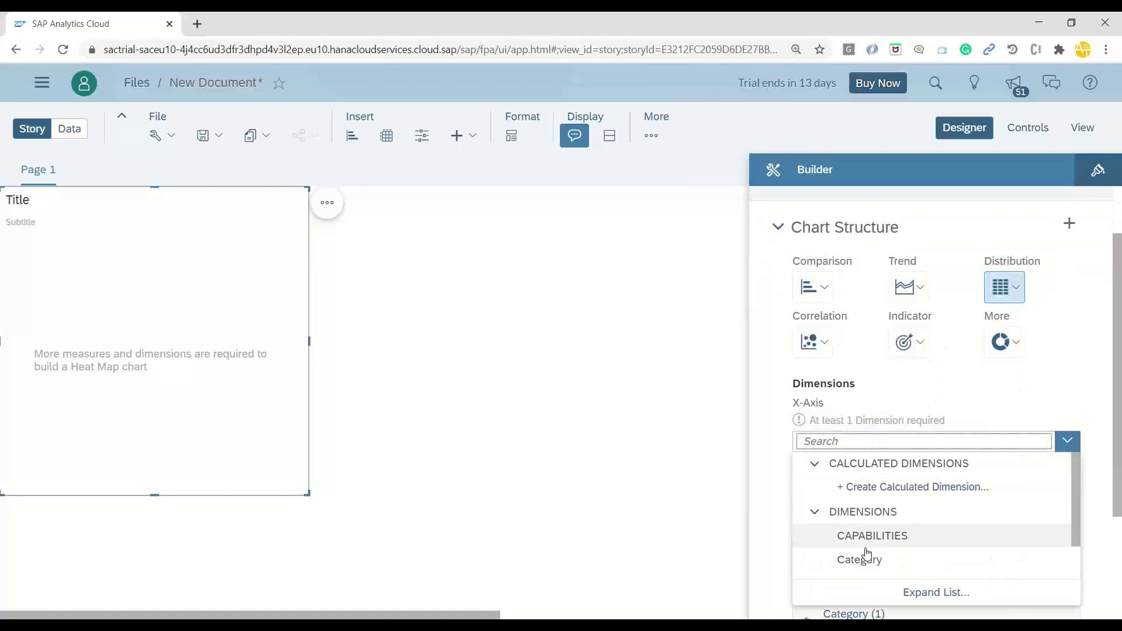
scroll(870, 549, "down", 2)
left_click(870, 540)
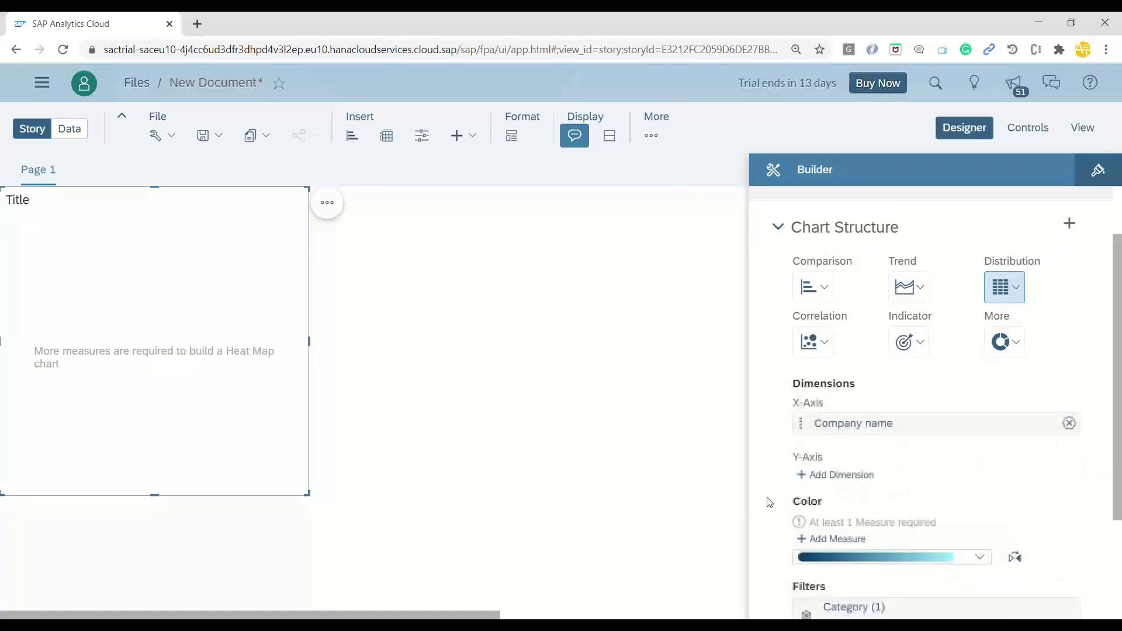
left_click(841, 475)
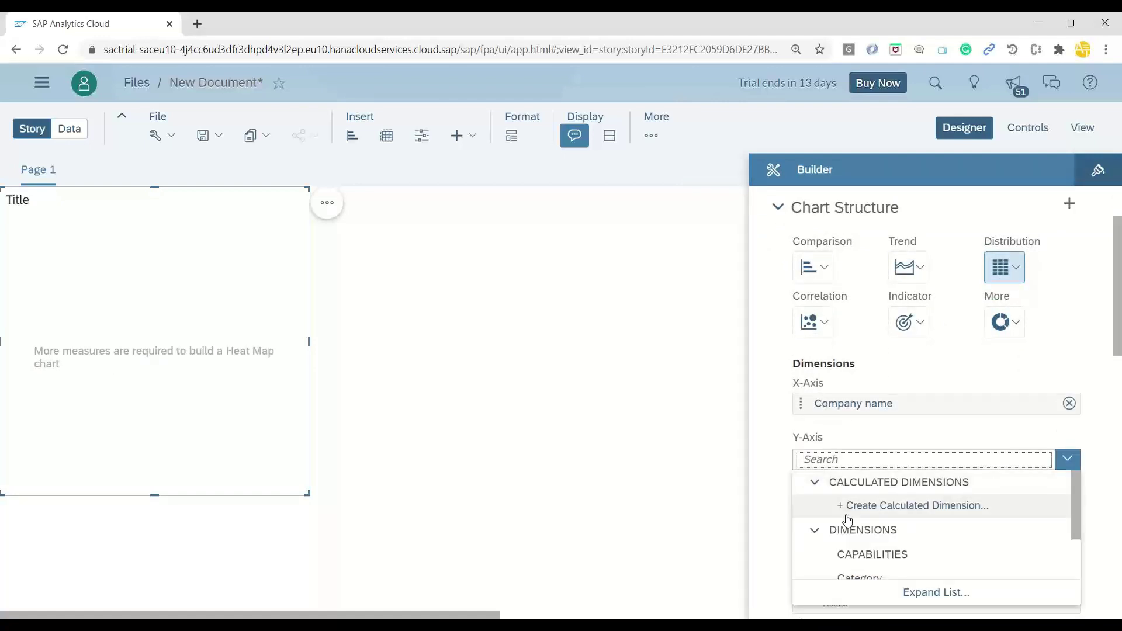
left_click(853, 555)
left_click(836, 530)
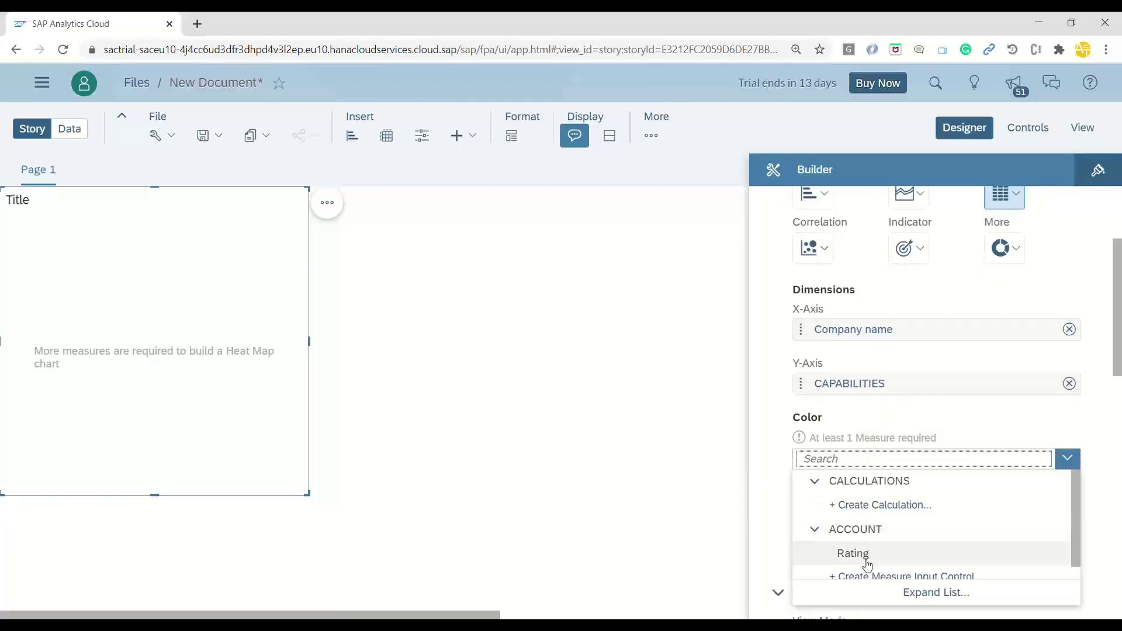
left_click(866, 563)
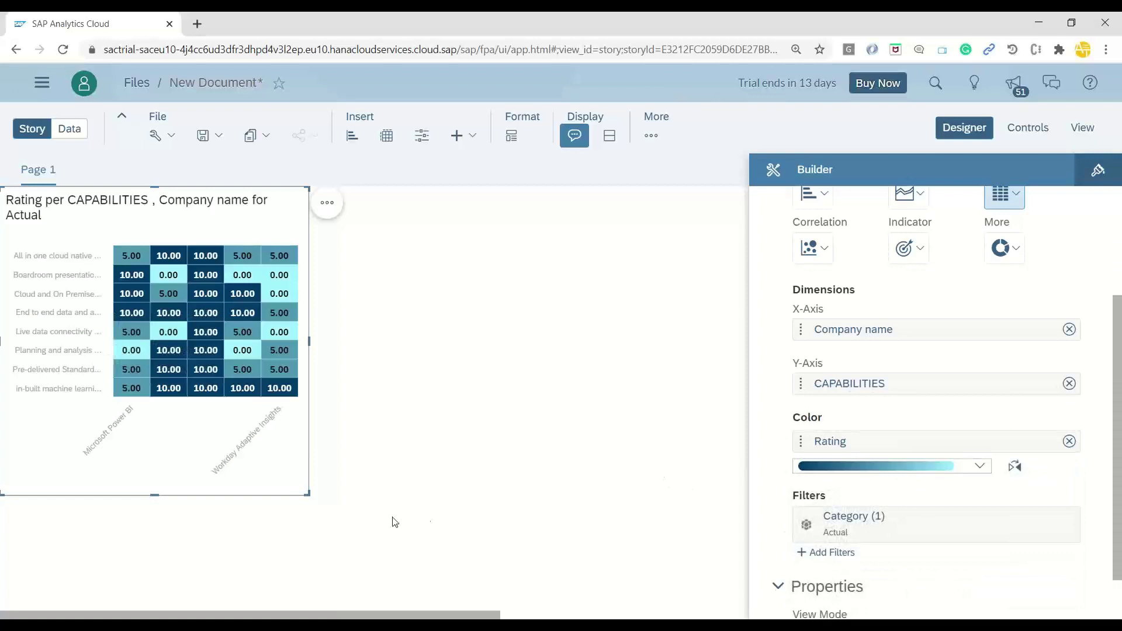
left_click_drag(309, 495, 888, 611)
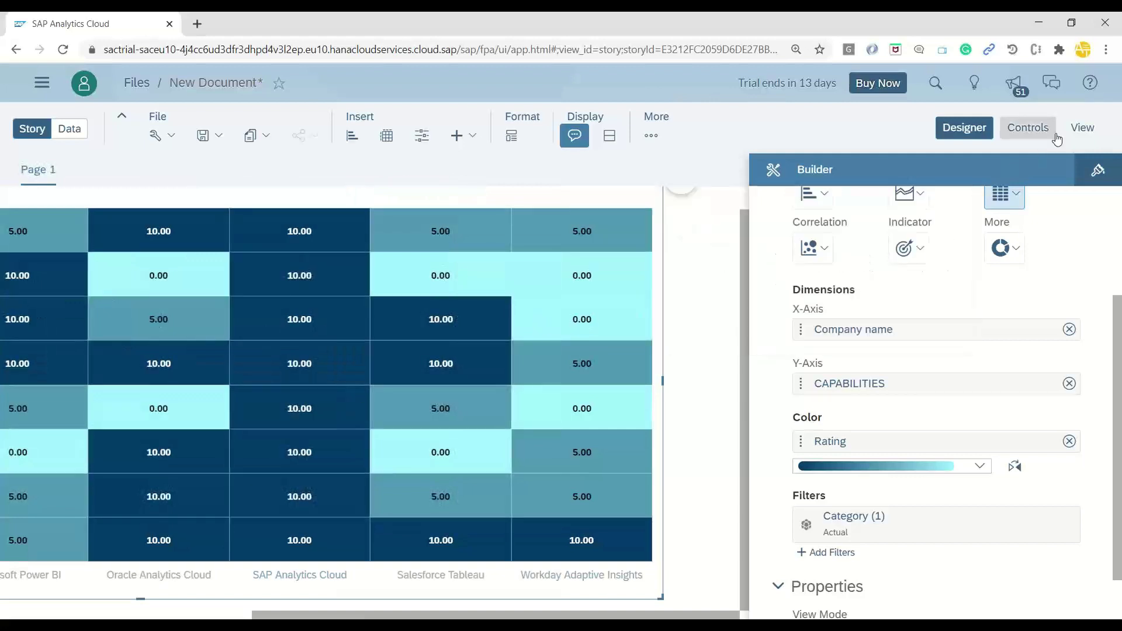
- Leave Designer mode to display the story in View mode
left_click(1082, 127)
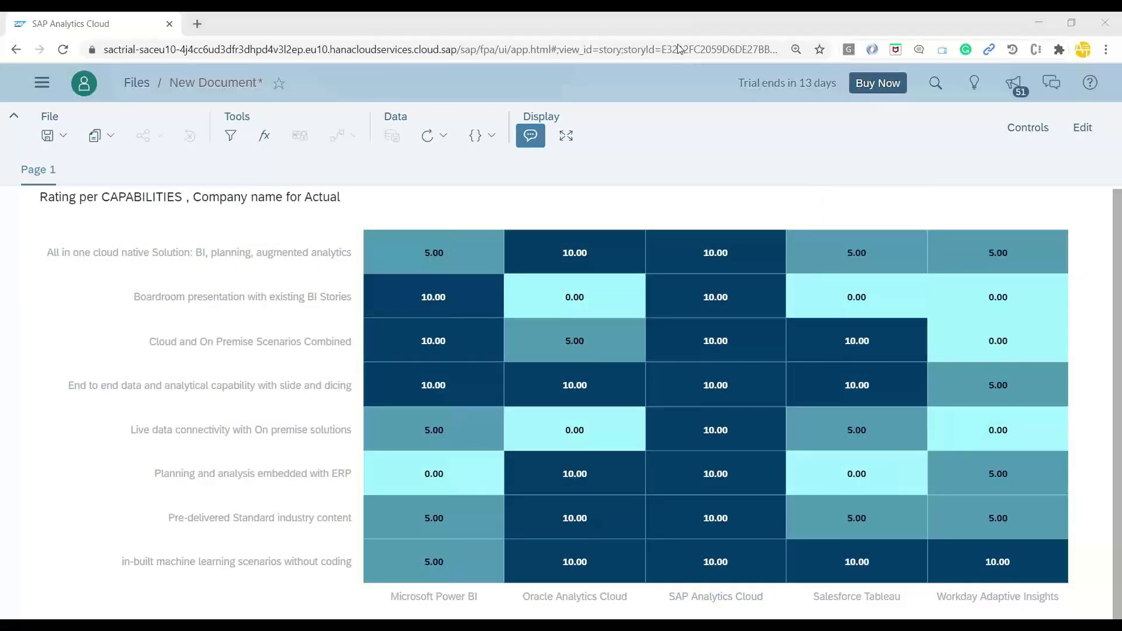
- Draw a red arrow at the SAP Analytics Cloud column, underline the company labels and Tableau's 5.00 and 0.00
left_click_drag(714, 177, 723, 213)
left_click_drag(678, 605, 770, 607)
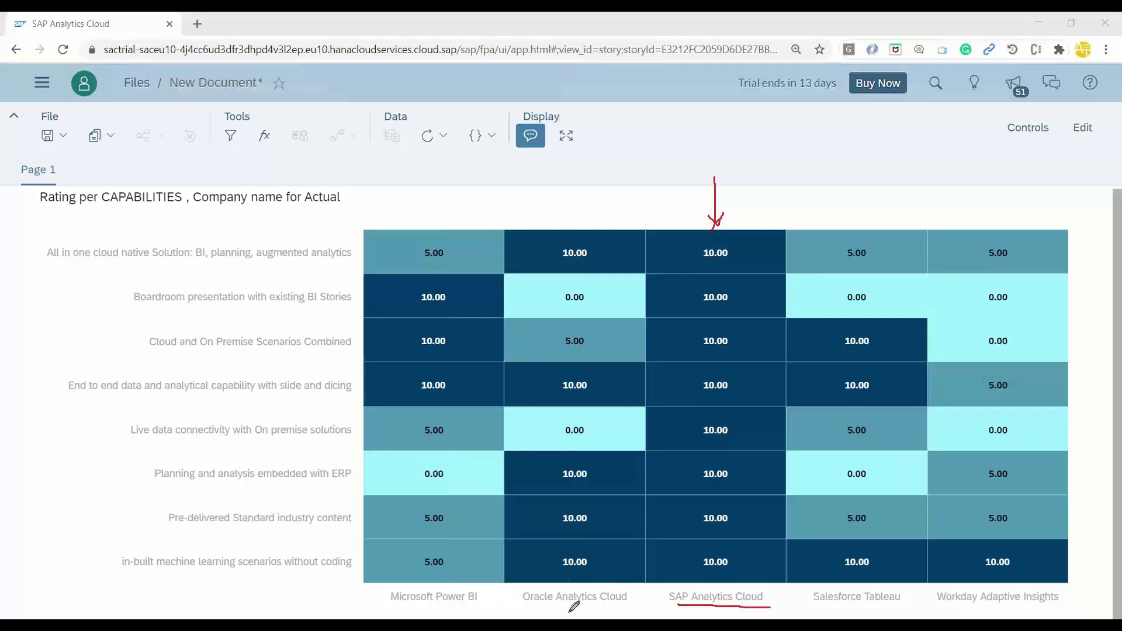
left_click_drag(566, 601, 611, 601)
left_click_drag(419, 607, 459, 611)
left_click_drag(829, 605, 1018, 605)
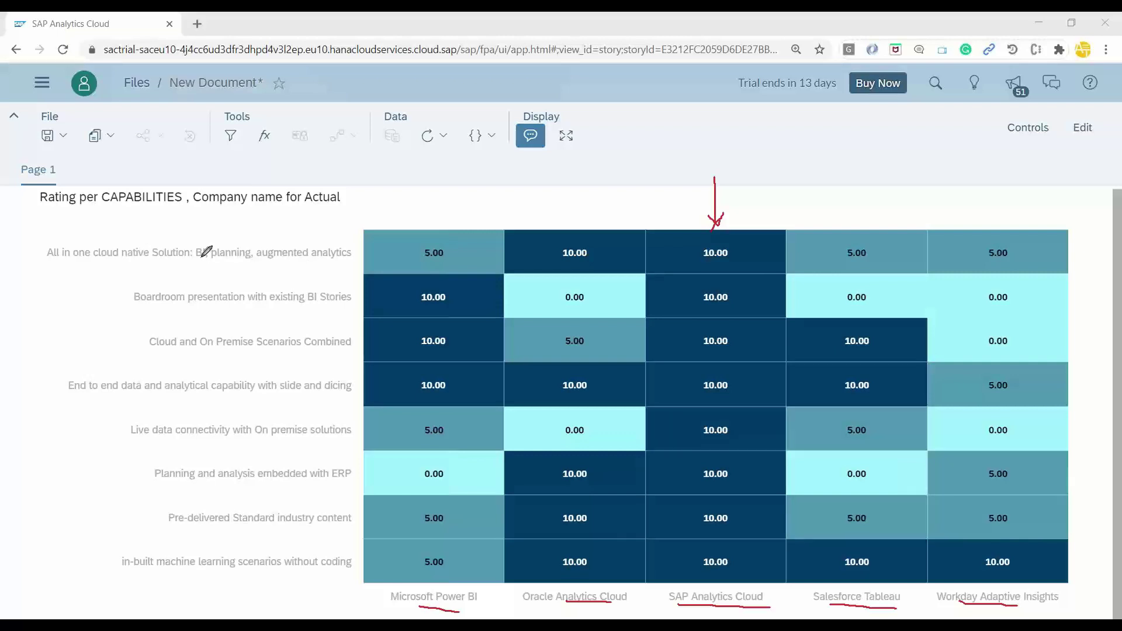
left_click_drag(843, 263, 866, 261)
left_click_drag(857, 303, 880, 305)
- Underline Tableau's live data, ERP and pre-delivered content ratings, then erase all markings and exit pen mode
left_click_drag(841, 442, 871, 443)
left_click_drag(842, 484, 867, 481)
left_click_drag(838, 528, 869, 525)
key("e")
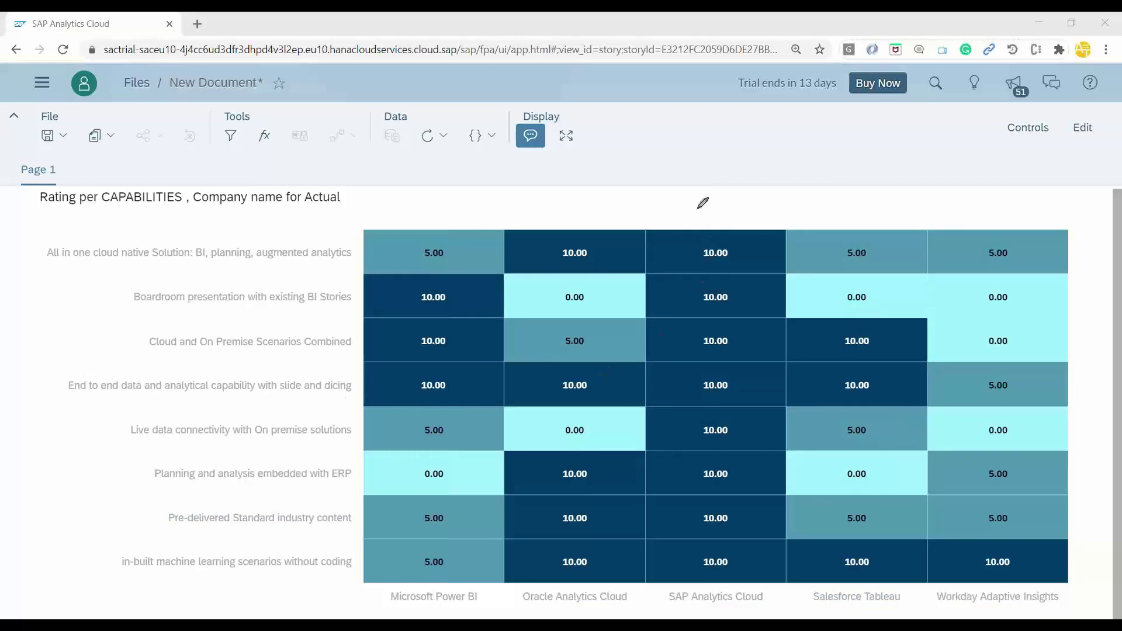
key("Escape")
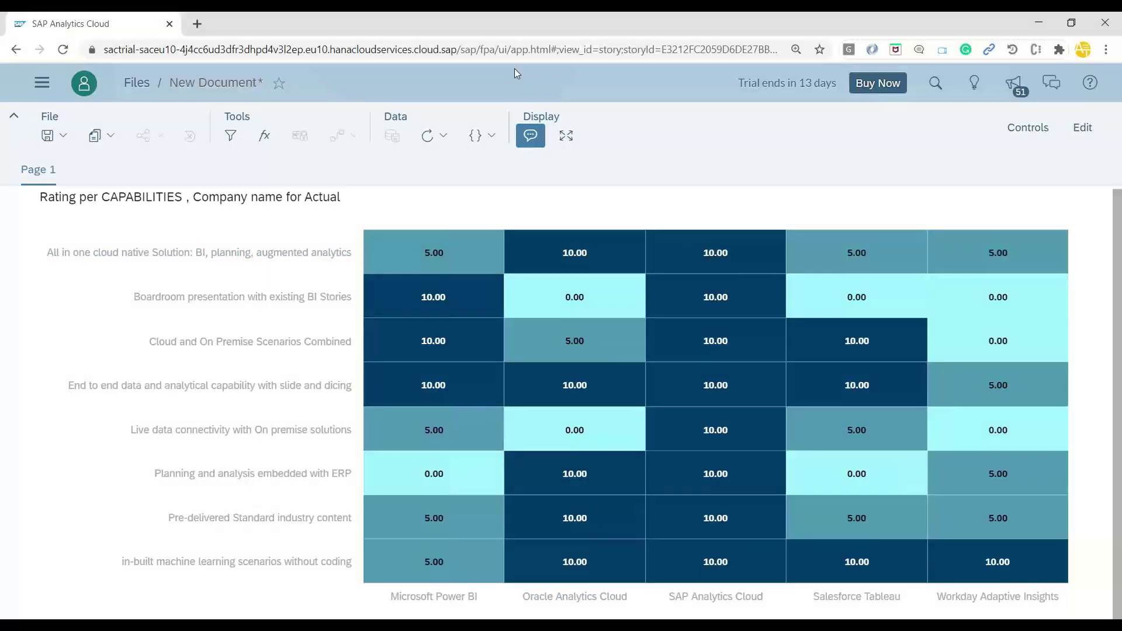